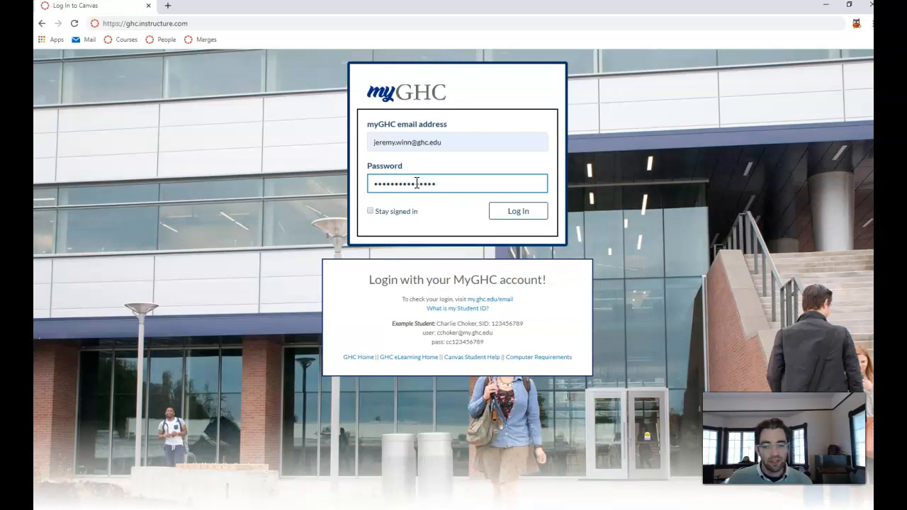
- Log in to the school's Canvas site and open the Demo of GHC MASTER Template course
{"action": "key", "text": "Return"}
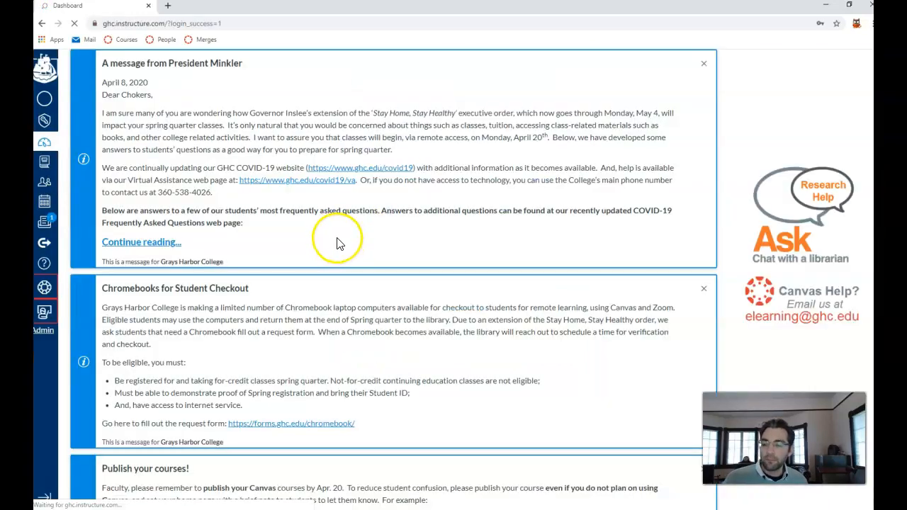
{"action": "left_click", "coordinate": [44, 163]}
{"action": "left_click", "coordinate": [93, 187]}
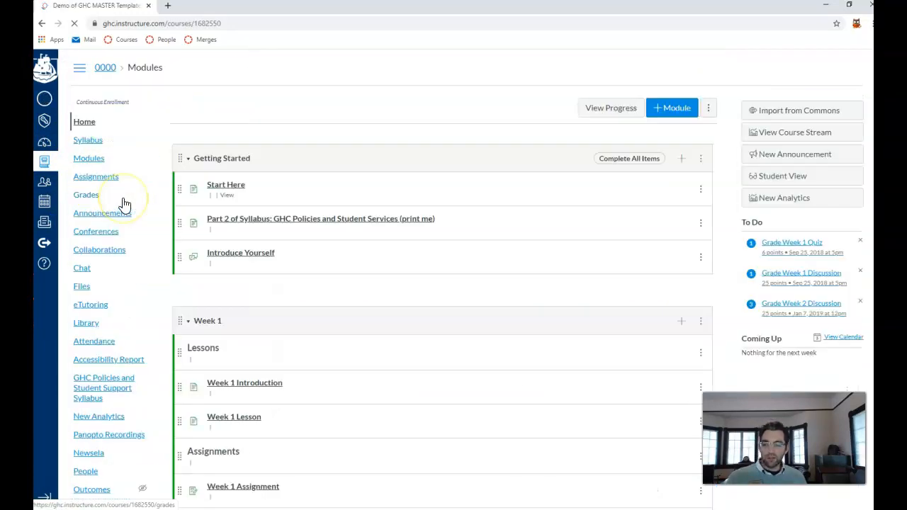
- Create a content export of the whole course with export type Course and download the new export file
{"action": "scroll", "coordinate": [122, 204], "scroll_direction": "down", "scroll_amount": 2}
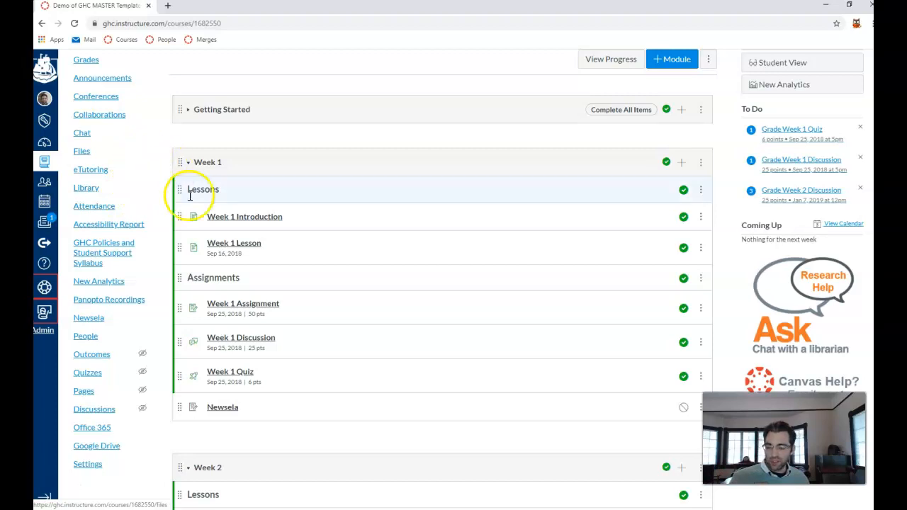
{"action": "left_click", "coordinate": [97, 469]}
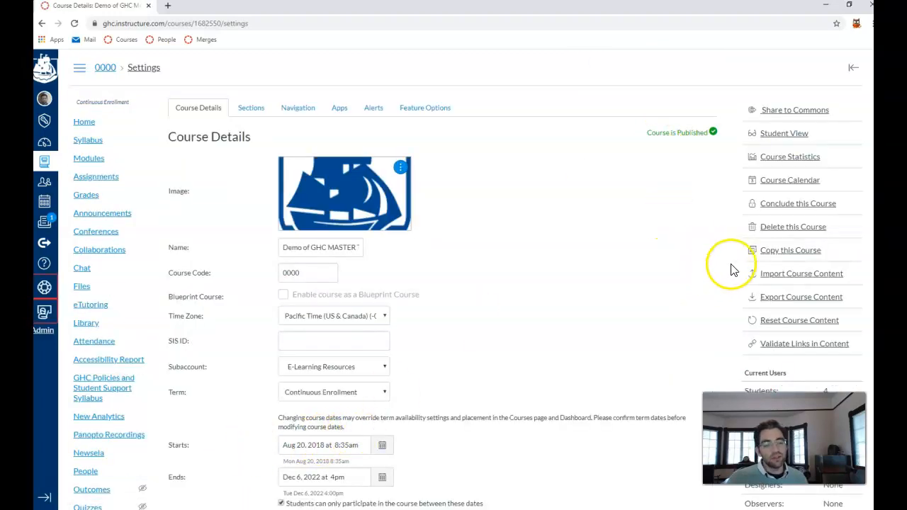
{"action": "left_click", "coordinate": [771, 301]}
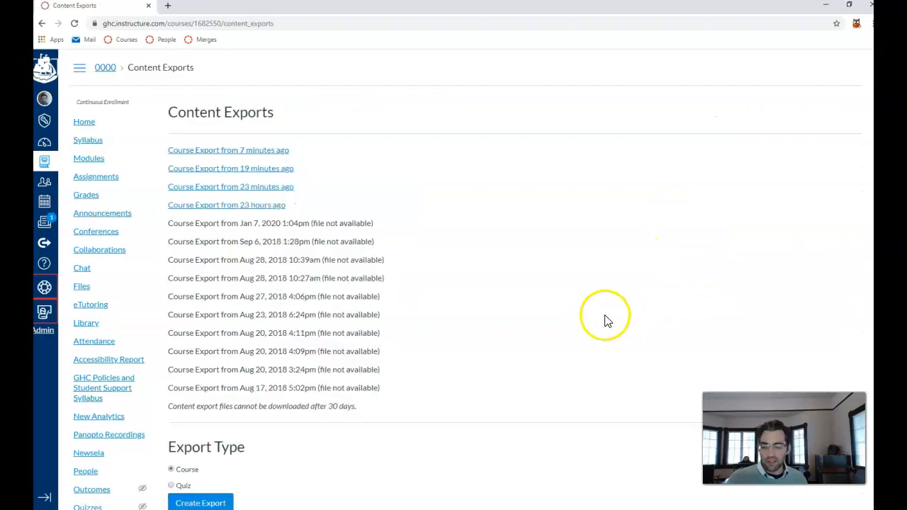
{"action": "scroll", "coordinate": [340, 434], "scroll_direction": "down", "scroll_amount": 2}
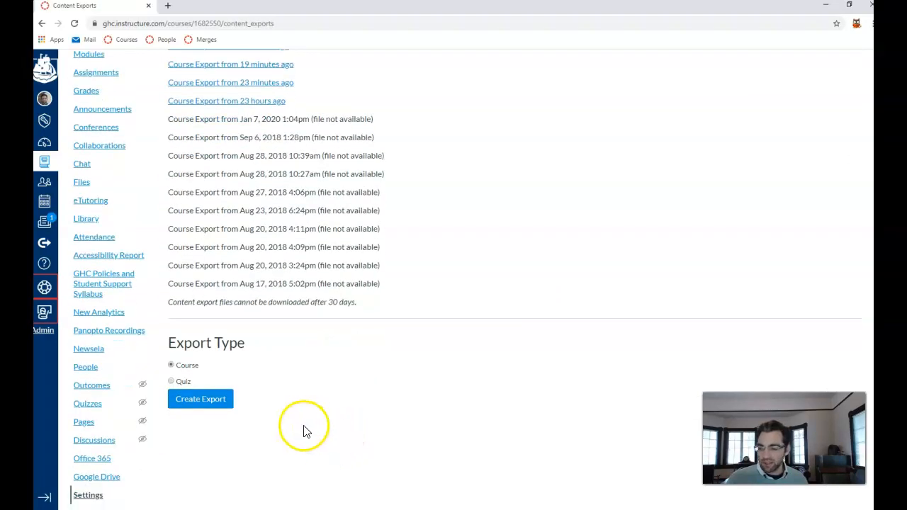
{"action": "left_click", "coordinate": [195, 398]}
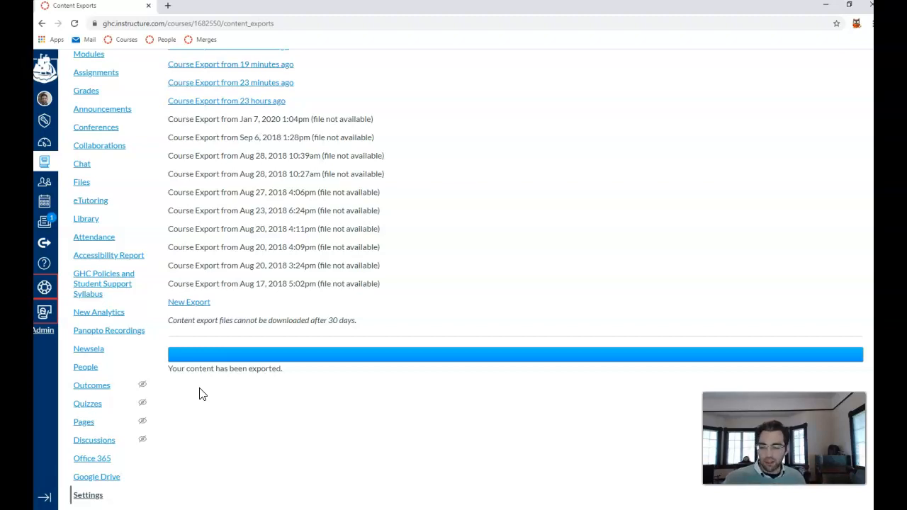
{"action": "left_click", "coordinate": [182, 305]}
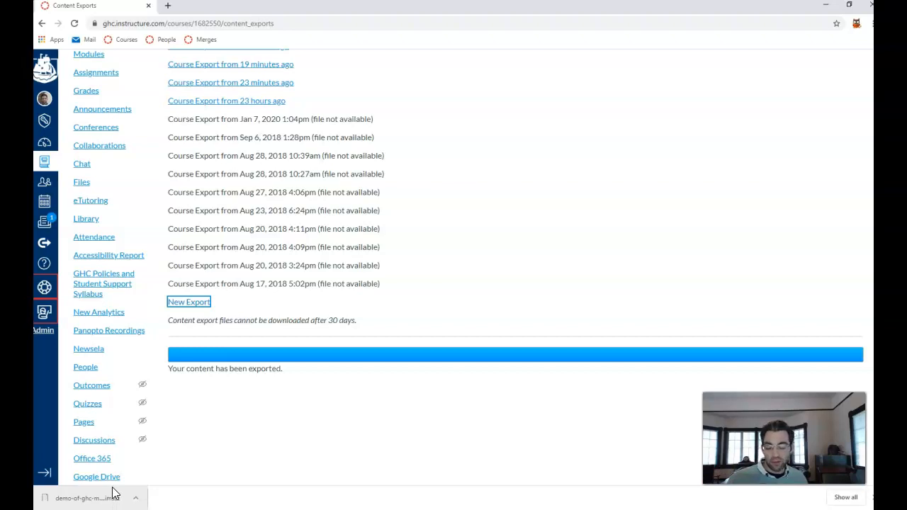
{"action": "left_click", "coordinate": [112, 495]}
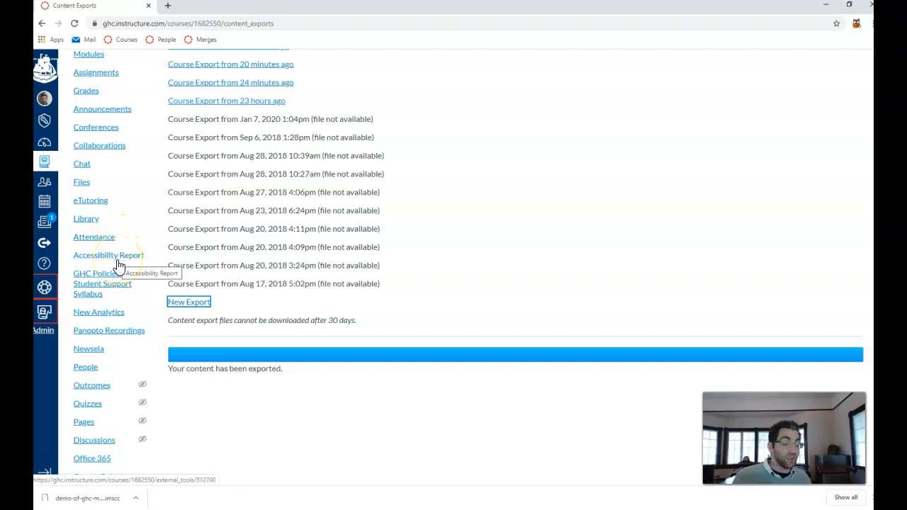
- Start a new course from the dashboard and create it with the name SCCC Import Demo
{"action": "left_click", "coordinate": [43, 152]}
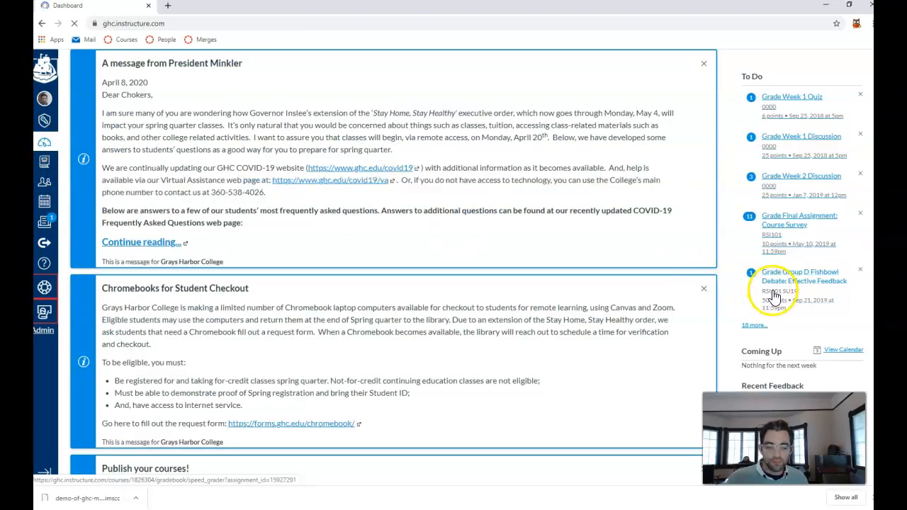
{"action": "scroll", "coordinate": [778, 310], "scroll_direction": "down", "scroll_amount": 3}
{"action": "left_click", "coordinate": [779, 272]}
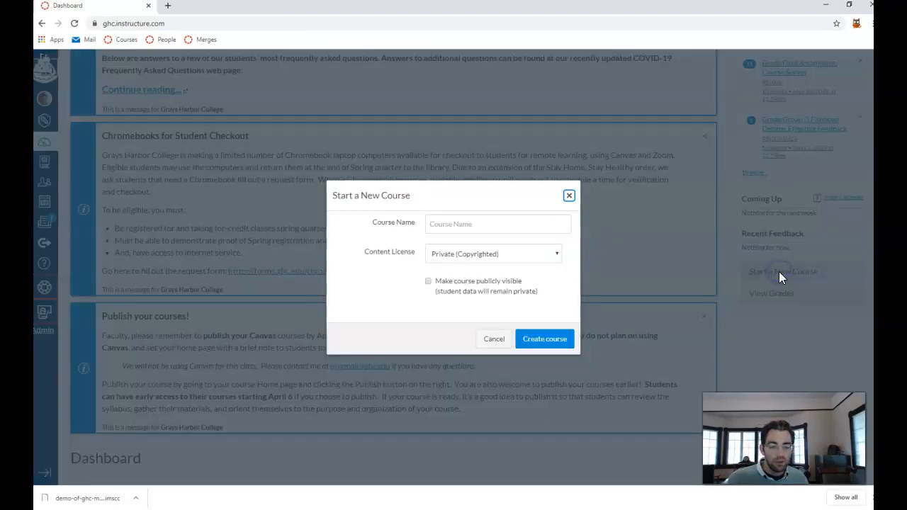
{"action": "left_click", "coordinate": [478, 223]}
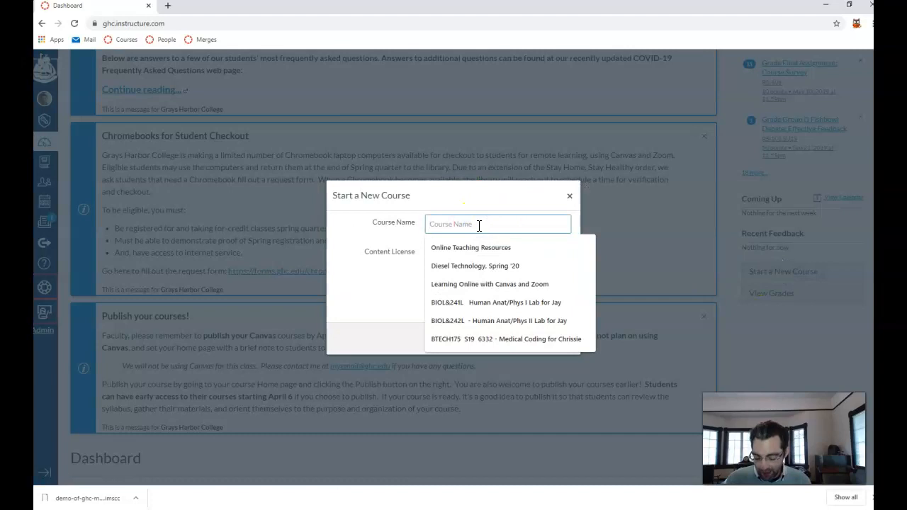
{"action": "type", "text": "SCCC Import Demo"}
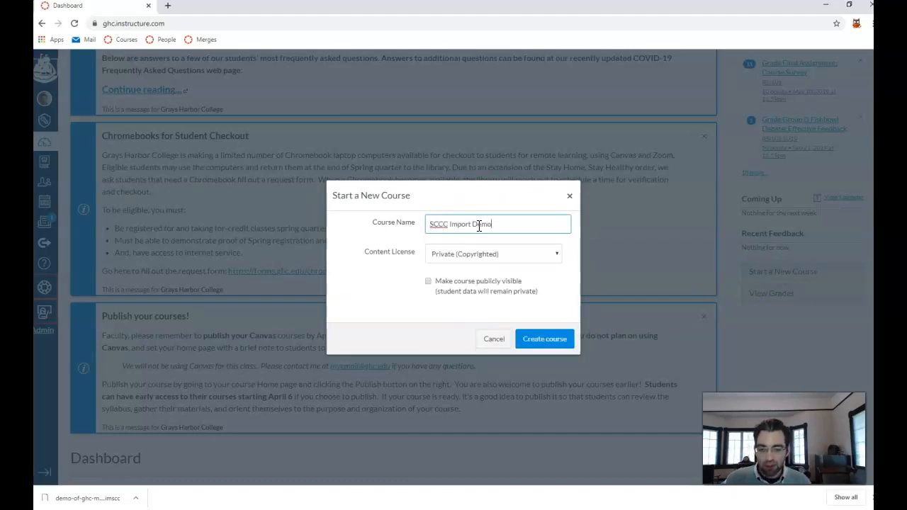
{"action": "key", "text": "Return"}
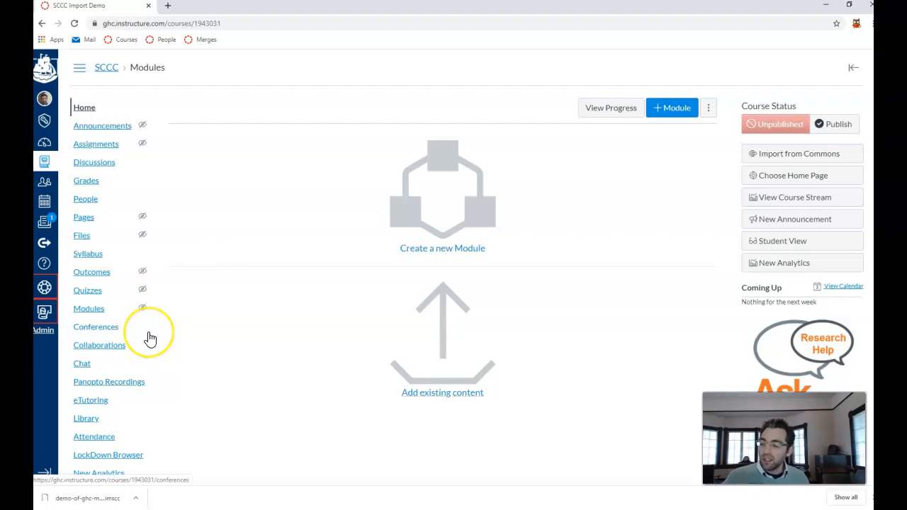
- Open the new course's content import from its settings and set the content type to Canvas Course Export Package
{"action": "scroll", "coordinate": [148, 338], "scroll_direction": "down", "scroll_amount": 2}
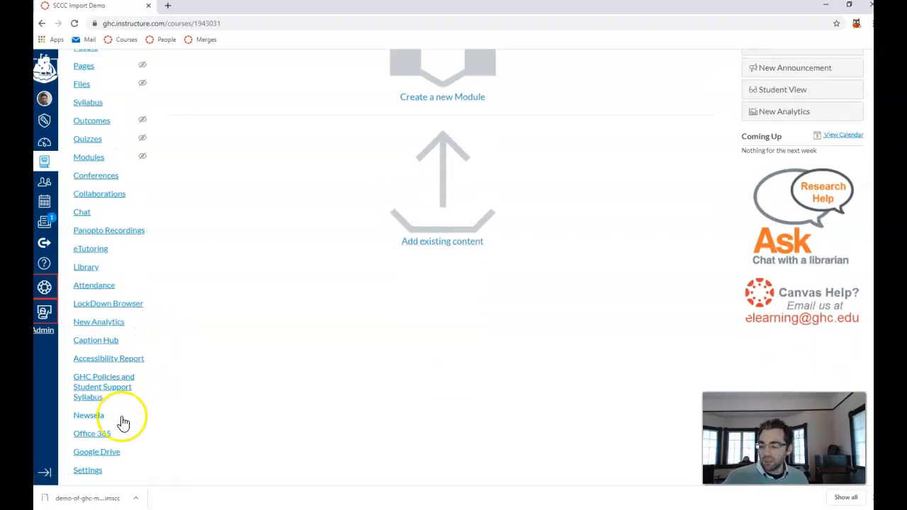
{"action": "left_click", "coordinate": [95, 474]}
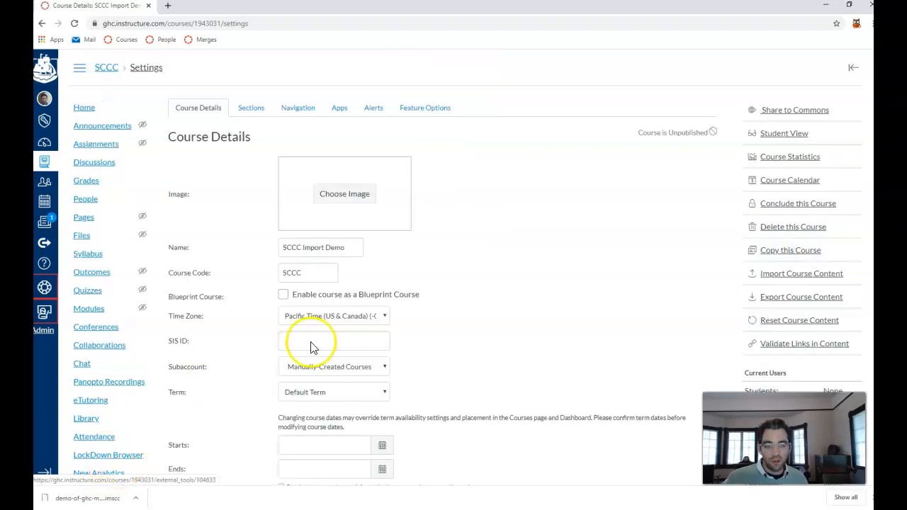
{"action": "left_click", "coordinate": [810, 278]}
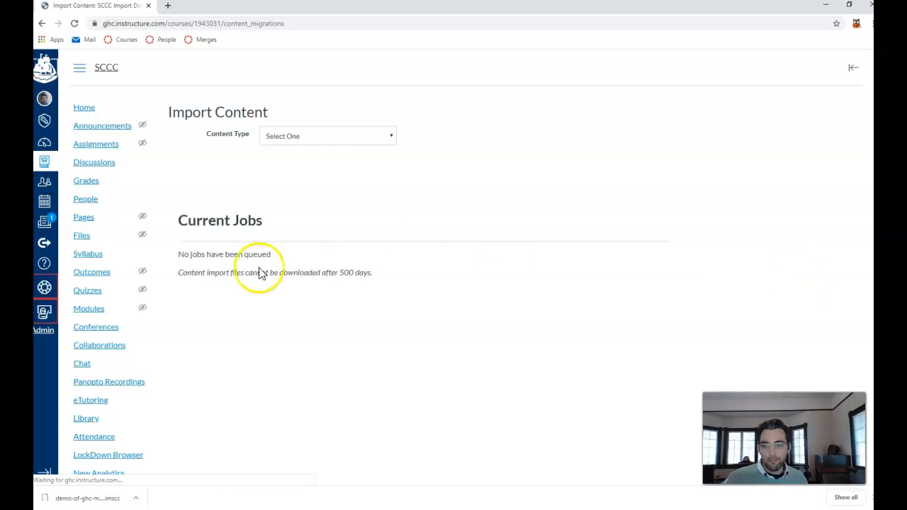
{"action": "left_click", "coordinate": [318, 139]}
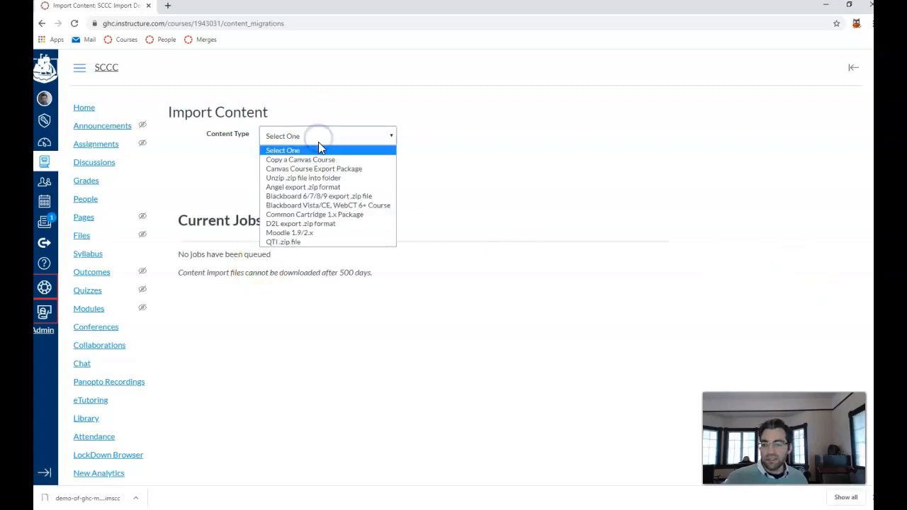
{"action": "left_click", "coordinate": [346, 172]}
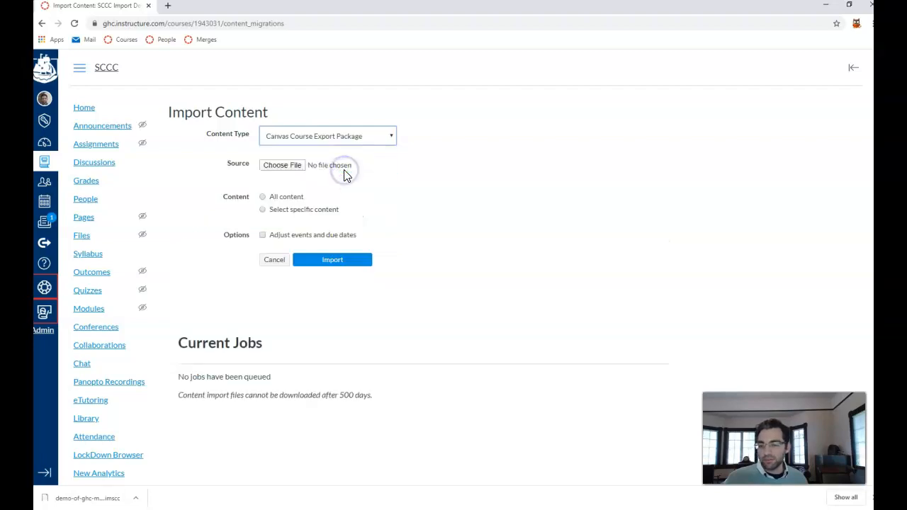
- Choose demo-of-ghc-master-template-course-export (3).imscc from Downloads as the import source file
{"action": "left_click", "coordinate": [294, 176]}
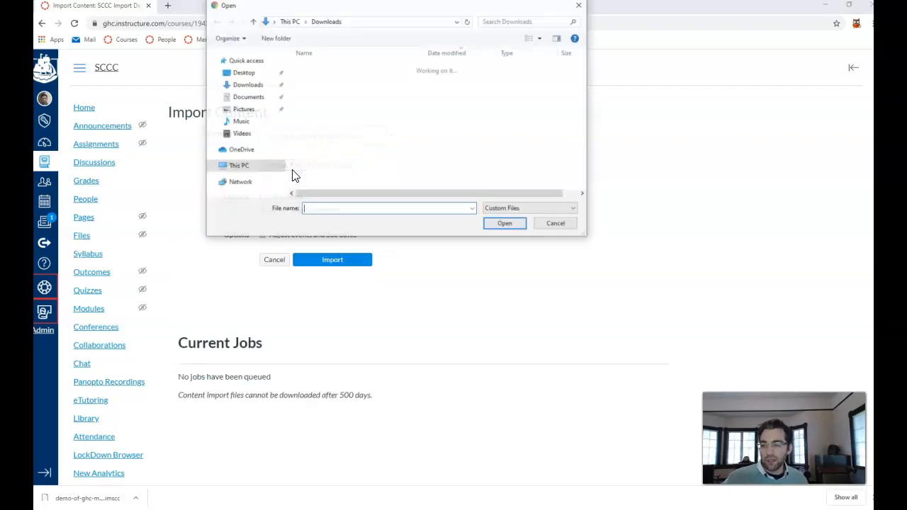
{"action": "left_click", "coordinate": [346, 81]}
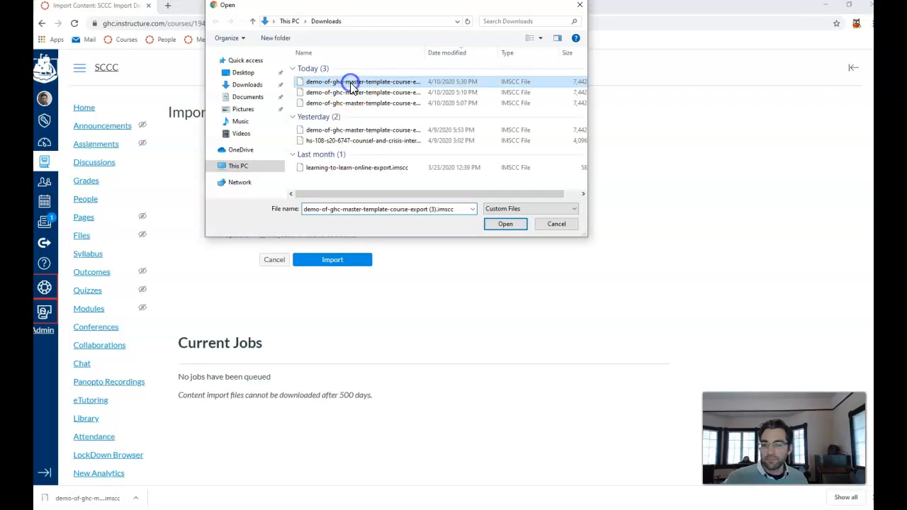
{"action": "left_click", "coordinate": [514, 230]}
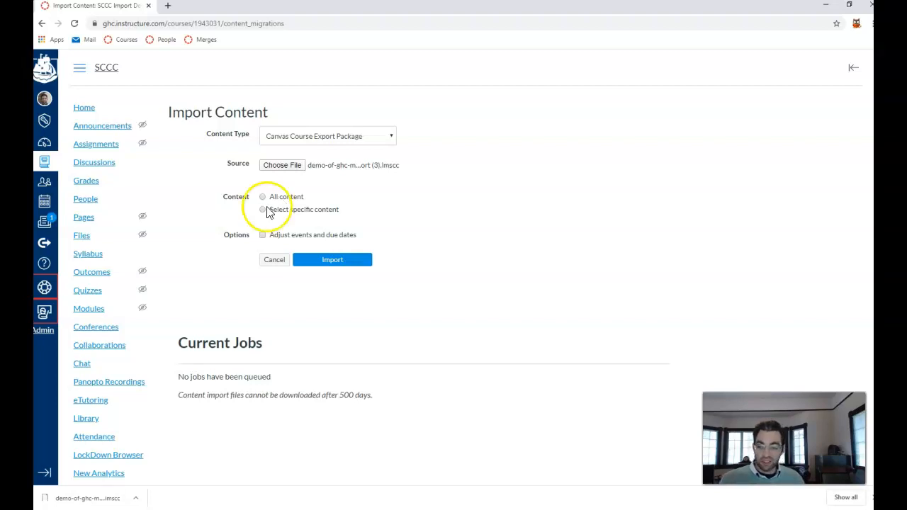
- Set the import to select specific content and start the import job
{"action": "left_click", "coordinate": [263, 209]}
{"action": "left_click", "coordinate": [267, 211]}
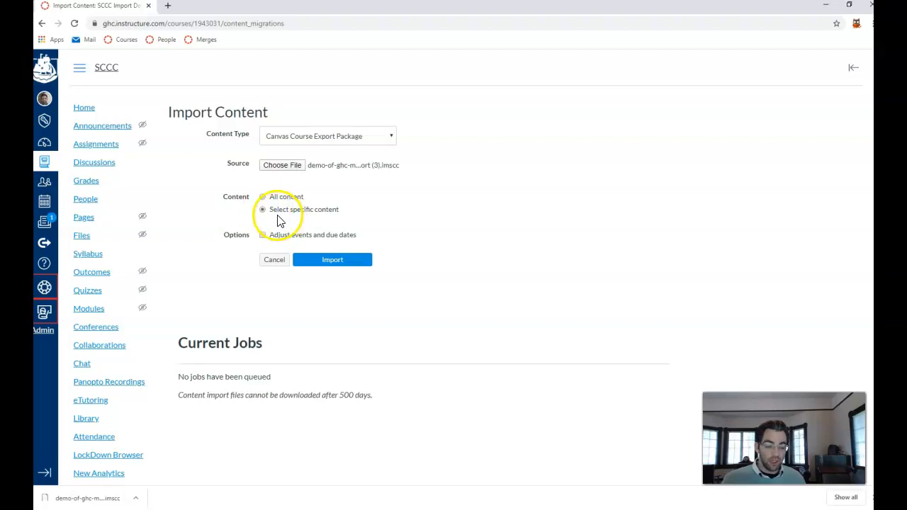
{"action": "left_click", "coordinate": [349, 270]}
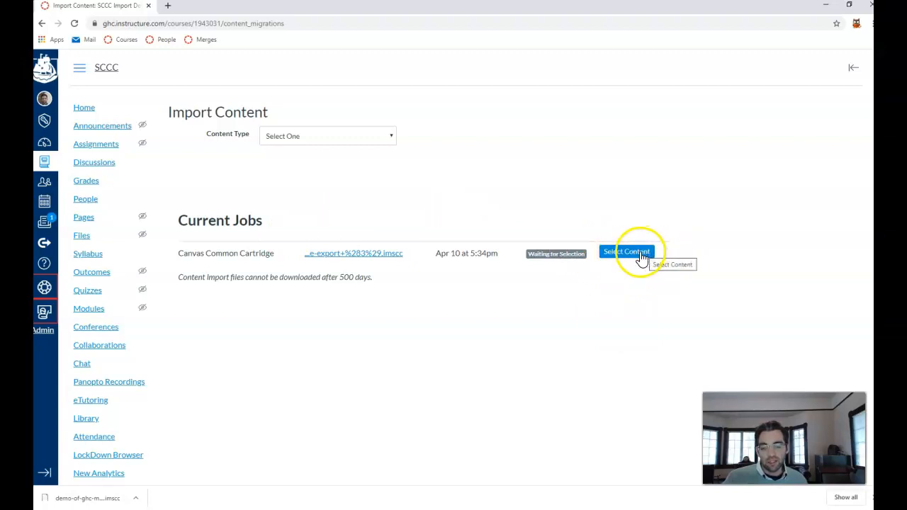
- Open the content selection for the waiting import job and include Course Settings and Syllabus Body
{"action": "left_click", "coordinate": [627, 252]}
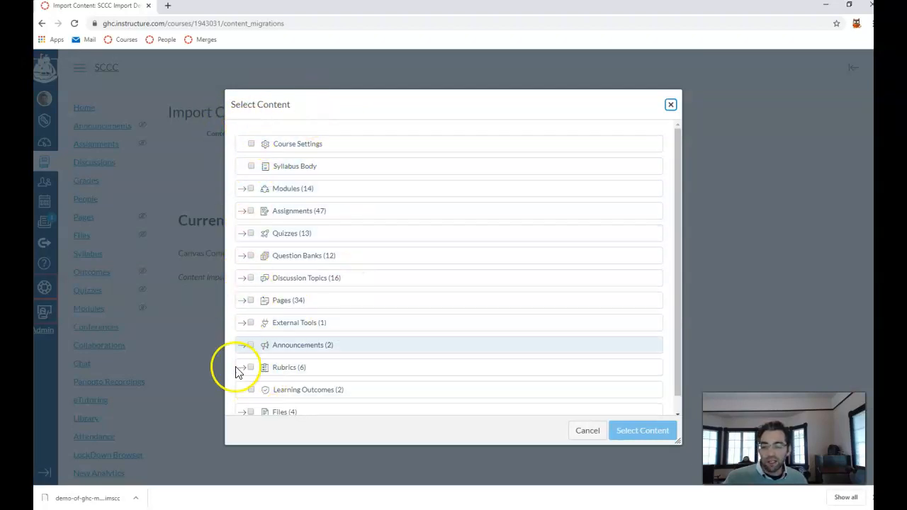
{"action": "left_click", "coordinate": [251, 145]}
{"action": "left_click", "coordinate": [251, 168]}
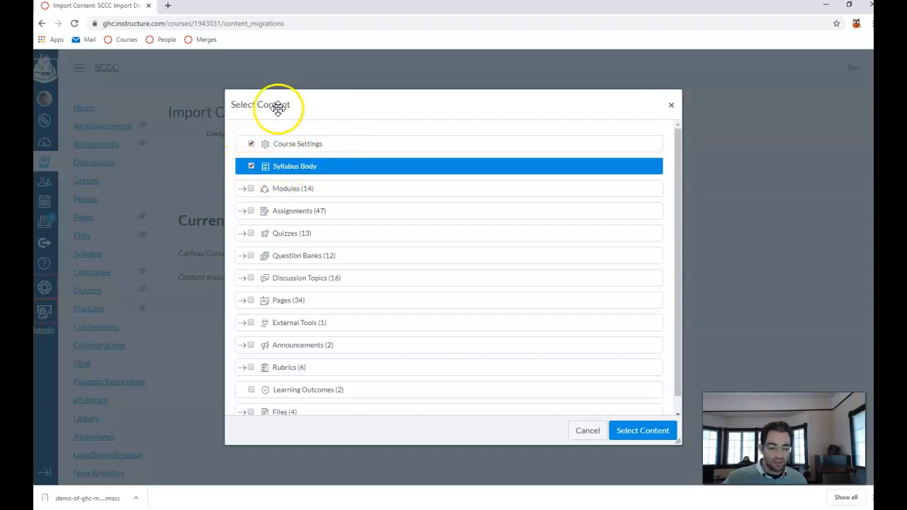
{"action": "left_click", "coordinate": [252, 145]}
{"action": "left_click", "coordinate": [251, 167]}
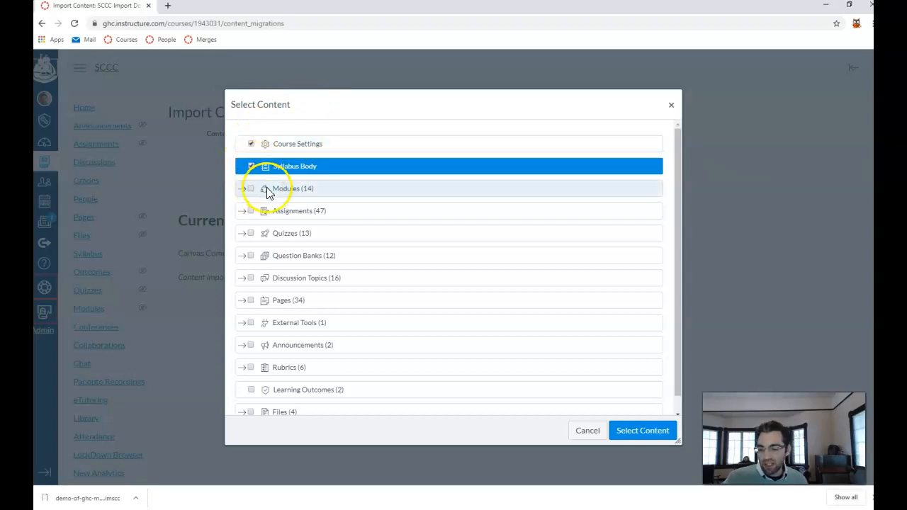
{"action": "scroll", "coordinate": [277, 309], "scroll_direction": "down", "scroll_amount": 1}
{"action": "scroll", "coordinate": [283, 306], "scroll_direction": "up", "scroll_amount": 1}
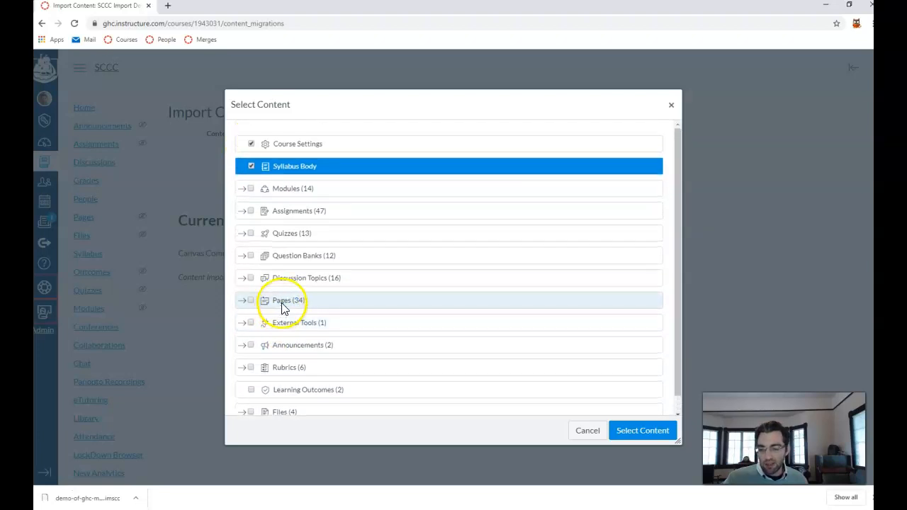
- Expand Modules and include only the Getting Started, Week 1 and Week 2 modules in the import
{"action": "left_click", "coordinate": [251, 190]}
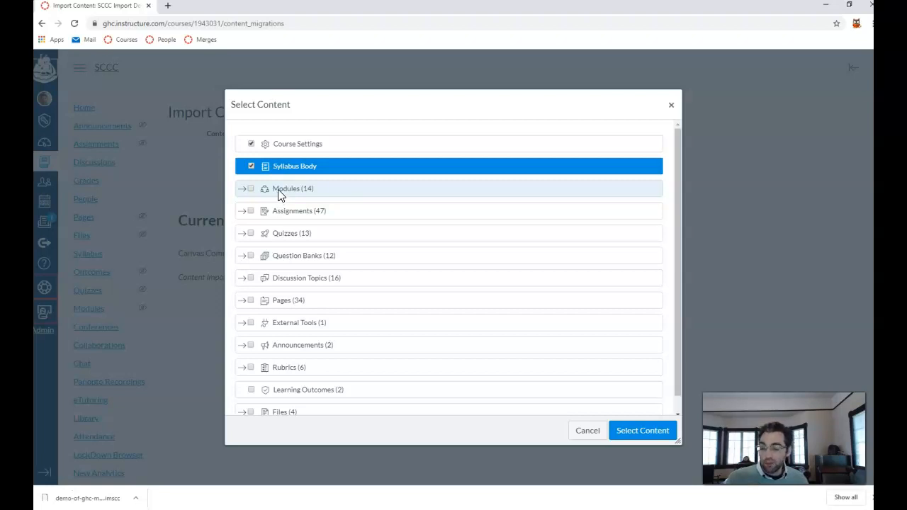
{"action": "left_click", "coordinate": [243, 190]}
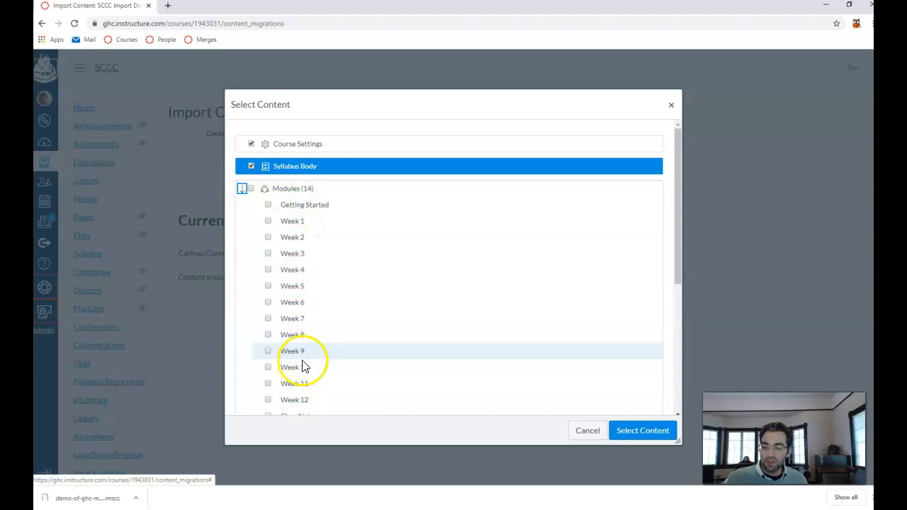
{"action": "left_click", "coordinate": [268, 209]}
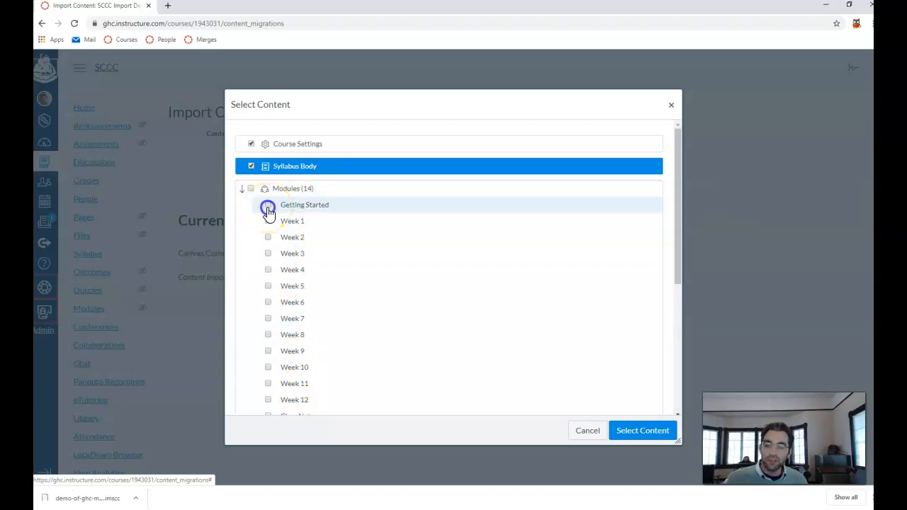
{"action": "left_click", "coordinate": [268, 223]}
{"action": "left_click", "coordinate": [268, 238]}
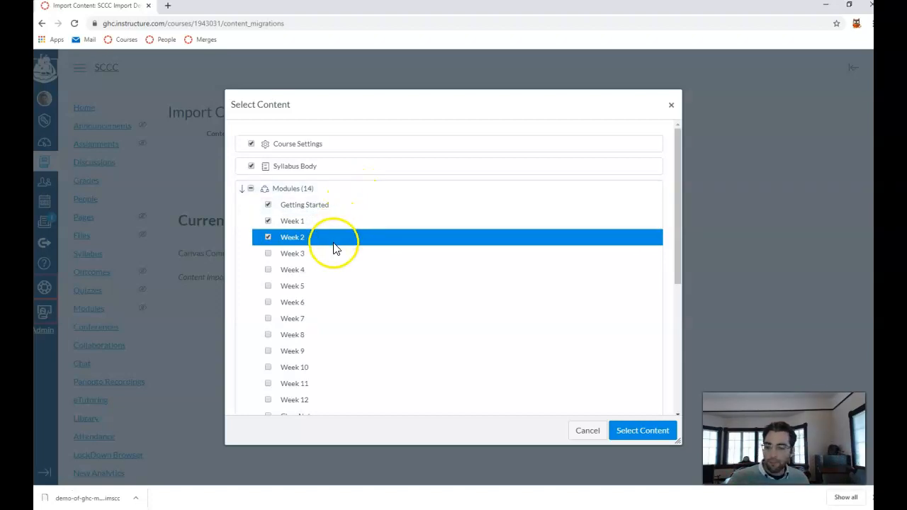
- Expand the Assignments section and its Assignments group, and include the first Week 1 Quiz in the import
{"action": "scroll", "coordinate": [334, 249], "scroll_direction": "down", "scroll_amount": 1}
{"action": "scroll", "coordinate": [334, 250], "scroll_direction": "down", "scroll_amount": 2}
{"action": "left_click", "coordinate": [242, 289]}
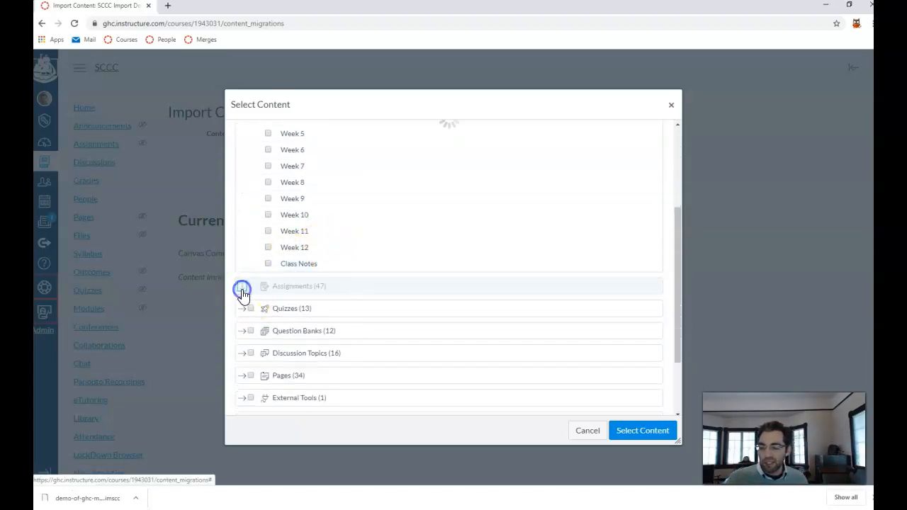
{"action": "scroll", "coordinate": [249, 284], "scroll_direction": "down", "scroll_amount": 1}
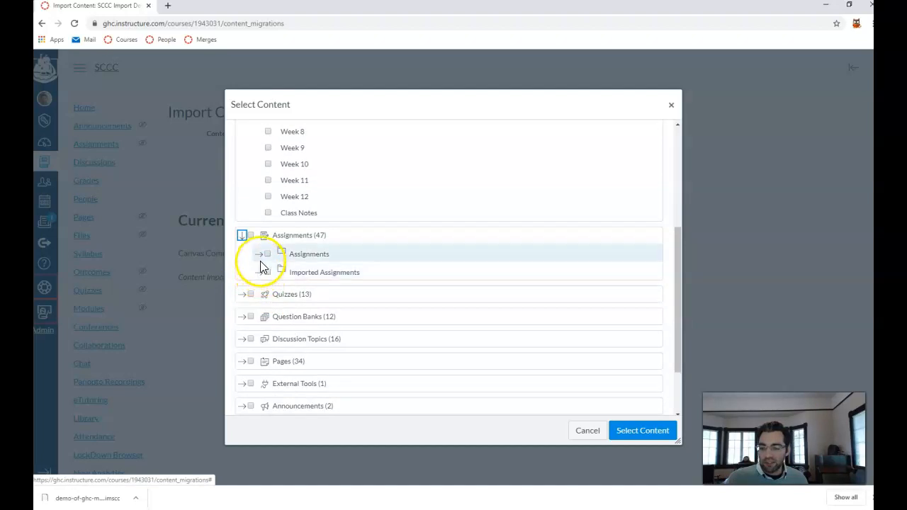
{"action": "left_click", "coordinate": [260, 258]}
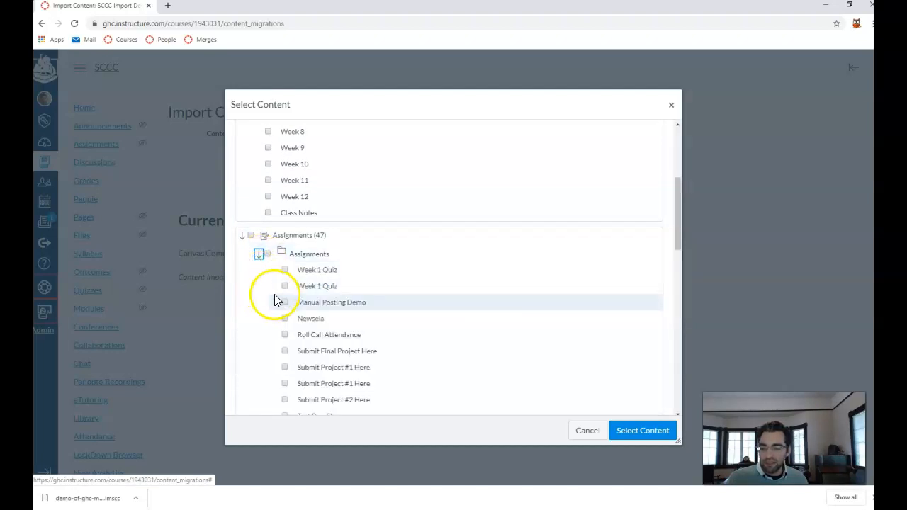
{"action": "left_click", "coordinate": [266, 260]}
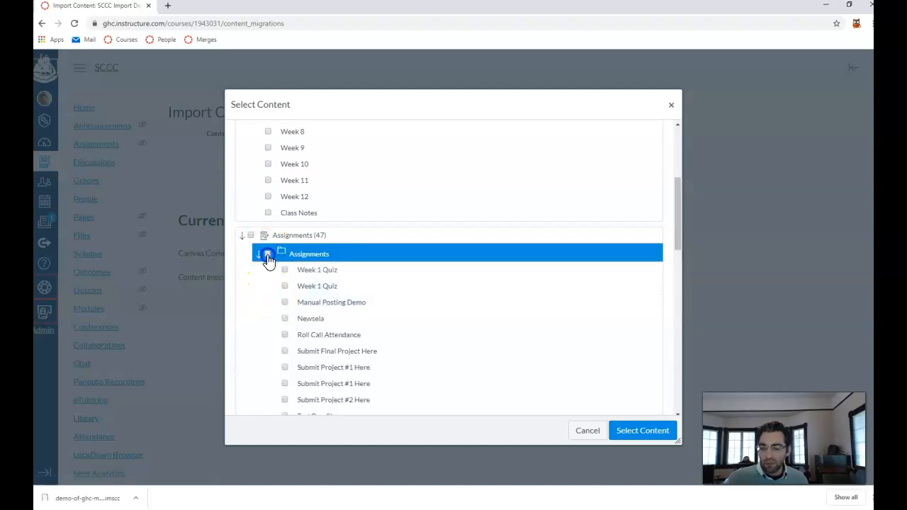
{"action": "left_click", "coordinate": [285, 270]}
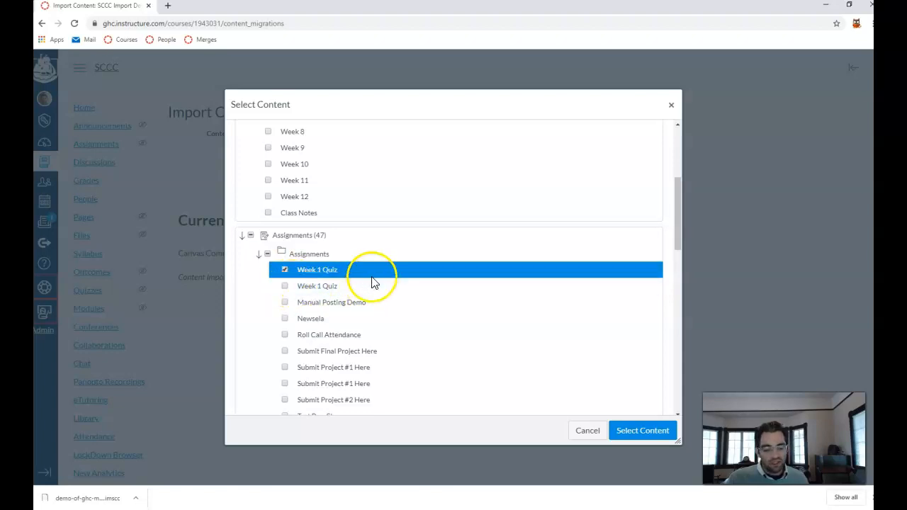
{"action": "left_click", "coordinate": [285, 270]}
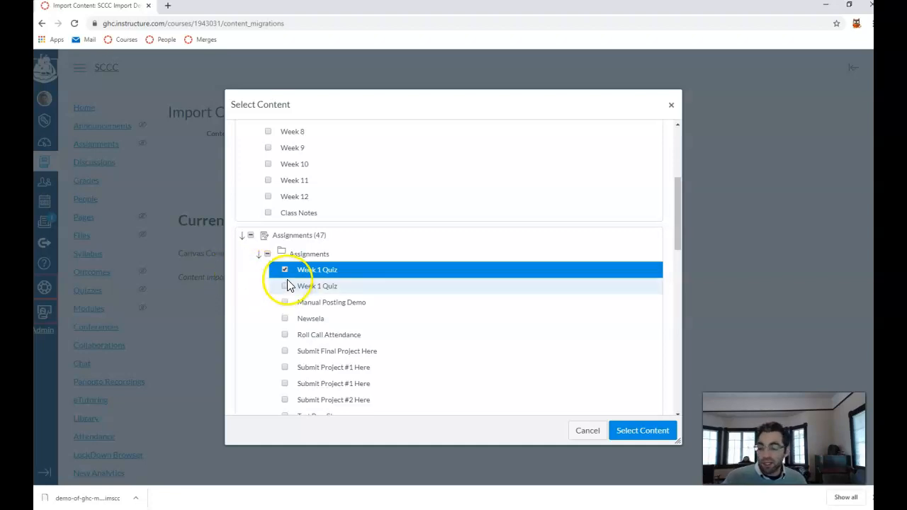
{"action": "left_click", "coordinate": [284, 270]}
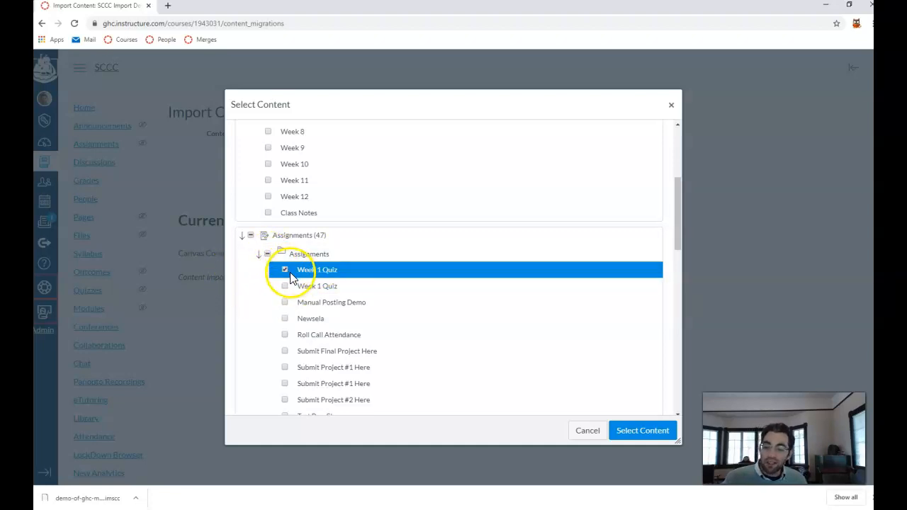
- Include the second Week 1 Assignment entry and the Week 2 Assignment in the import, and collapse the Assignments section
{"action": "scroll", "coordinate": [290, 278], "scroll_direction": "down", "scroll_amount": 3}
{"action": "scroll", "coordinate": [291, 278], "scroll_direction": "down", "scroll_amount": 2}
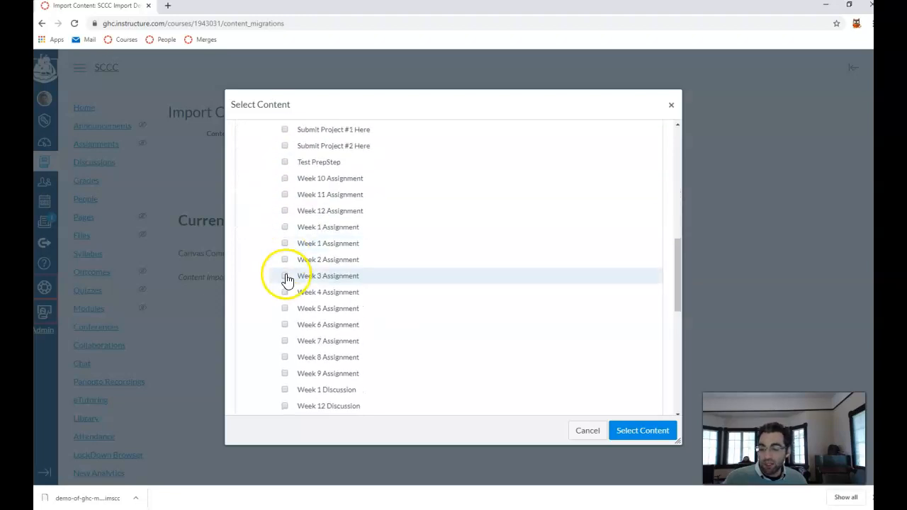
{"action": "left_click", "coordinate": [285, 244]}
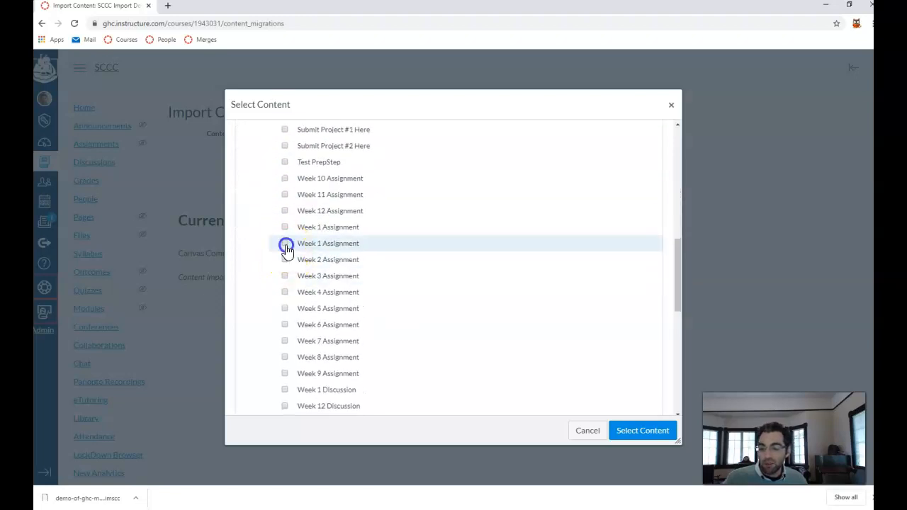
{"action": "left_click", "coordinate": [285, 261]}
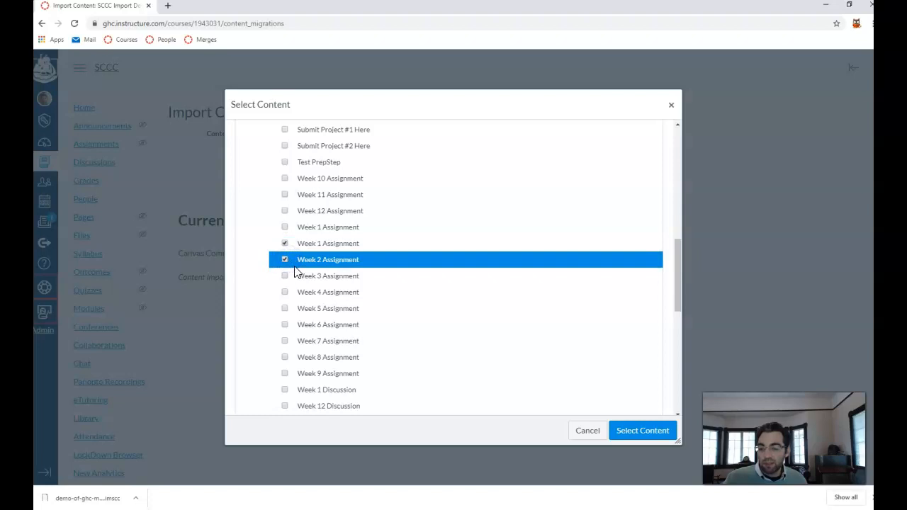
{"action": "scroll", "coordinate": [318, 268], "scroll_direction": "up", "scroll_amount": 2}
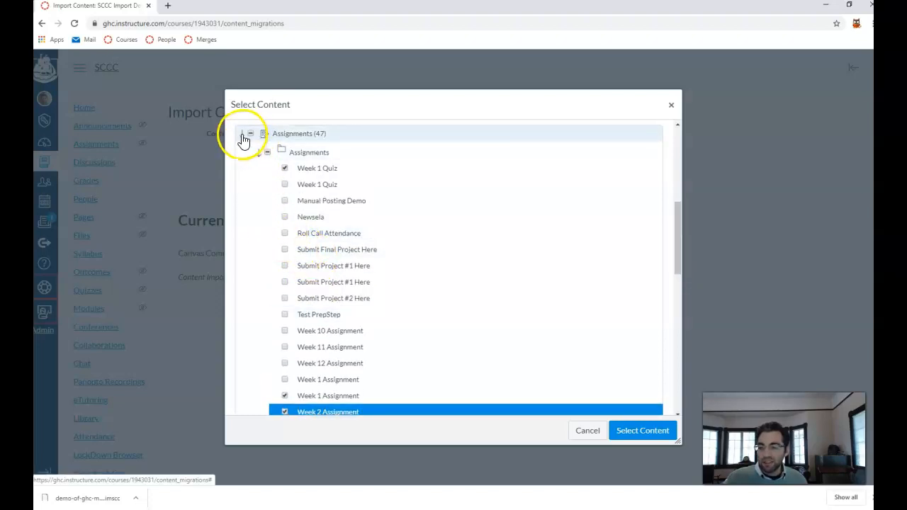
{"action": "left_click", "coordinate": [242, 135]}
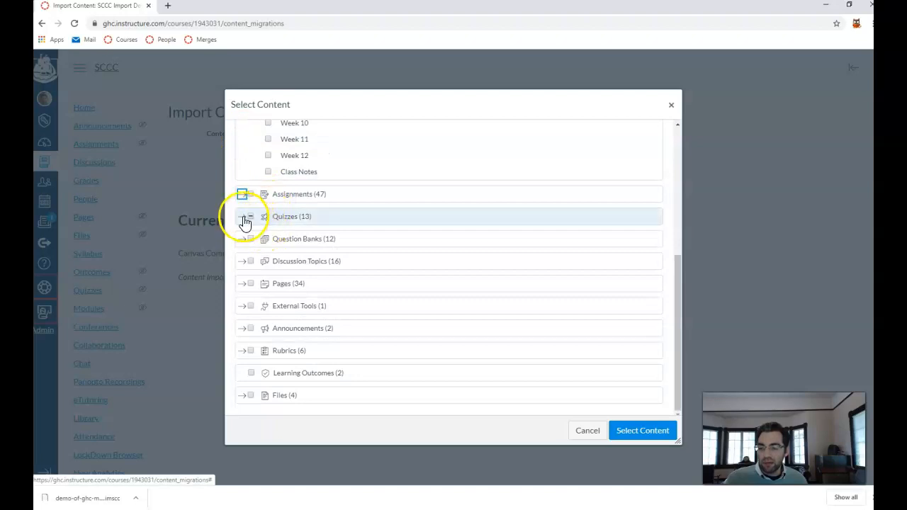
- Include an item from Discussion Topics in the selection and submit the selected content for import
{"action": "left_click", "coordinate": [241, 262]}
{"action": "left_click", "coordinate": [268, 235]}
{"action": "left_click", "coordinate": [243, 202]}
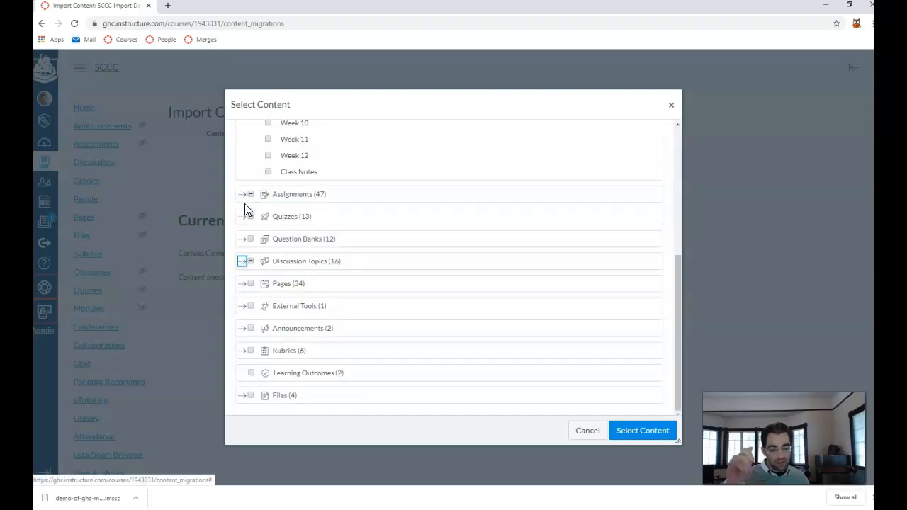
{"action": "left_click", "coordinate": [250, 216]}
{"action": "left_click", "coordinate": [327, 369]}
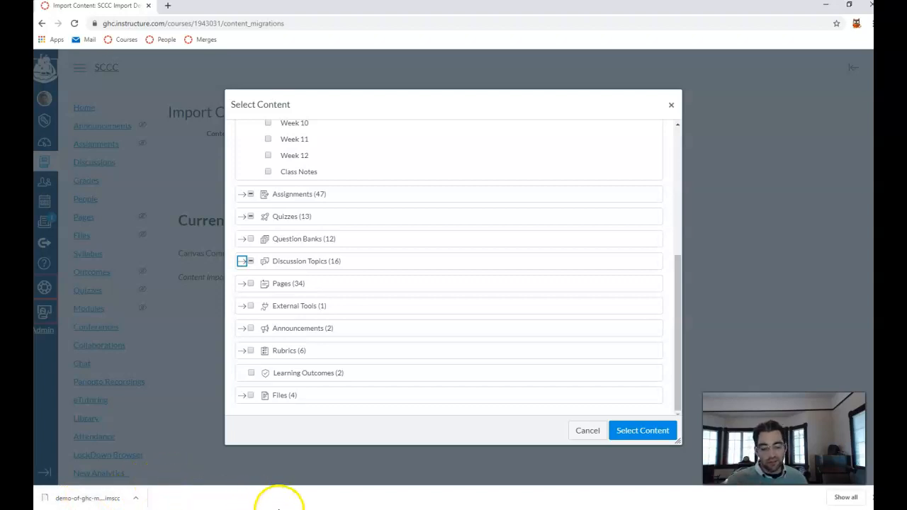
{"action": "left_click", "coordinate": [642, 431]}
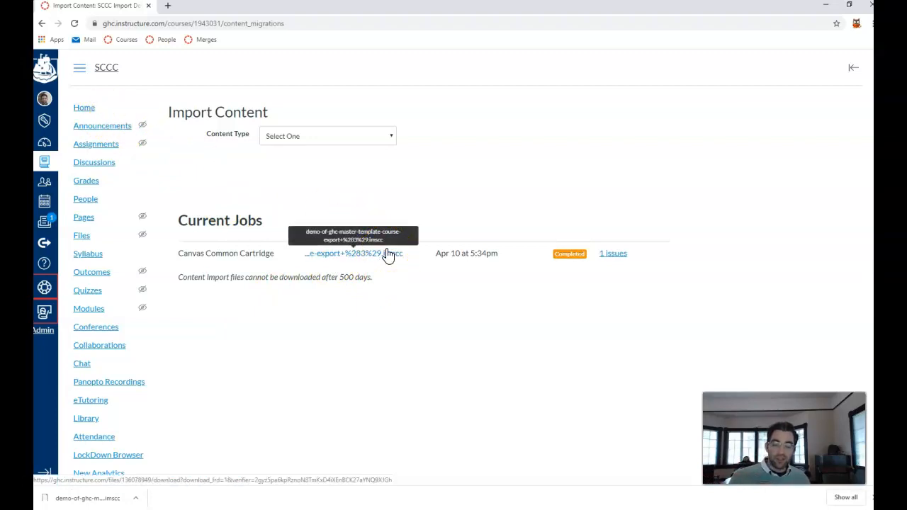
- Open the course home page and review the imported Getting Started, Week 1 and Week 2 modules
{"action": "left_click", "coordinate": [80, 110]}
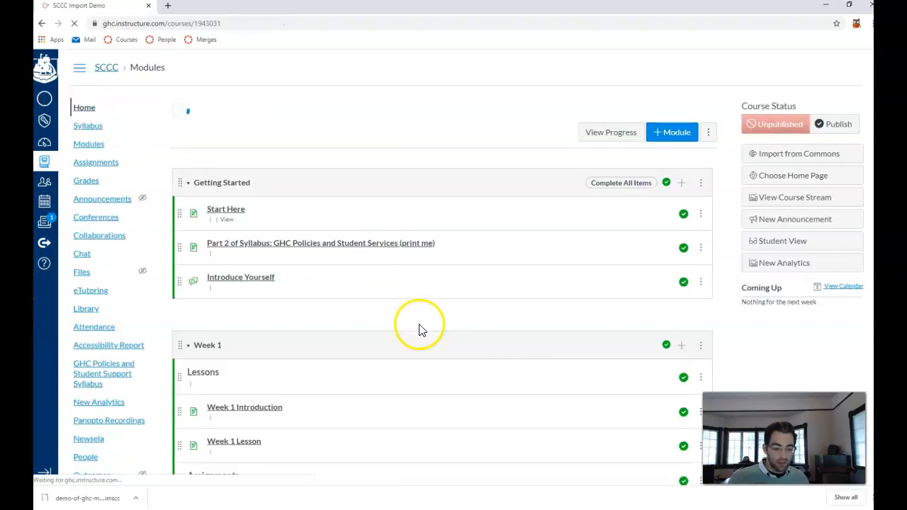
{"action": "scroll", "coordinate": [300, 316], "scroll_direction": "down", "scroll_amount": 1}
{"action": "scroll", "coordinate": [300, 317], "scroll_direction": "down", "scroll_amount": 2}
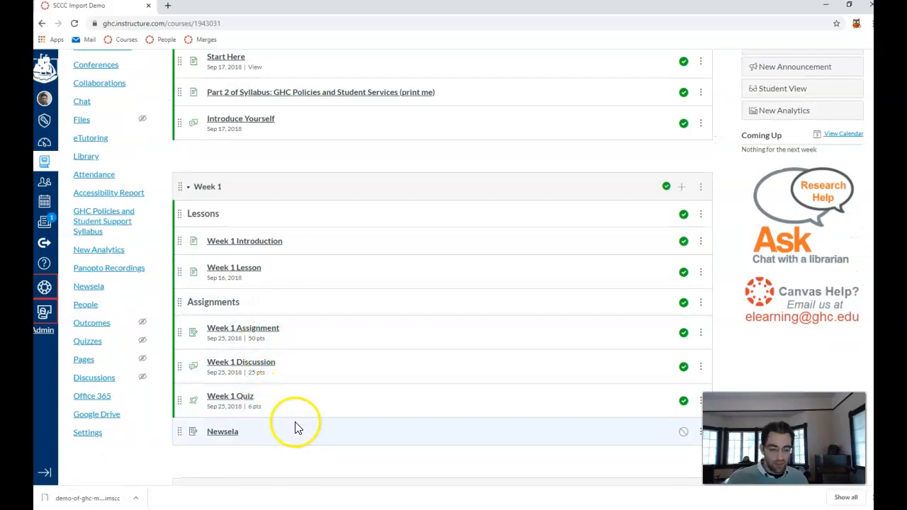
{"action": "scroll", "coordinate": [317, 402], "scroll_direction": "up", "scroll_amount": 3}
{"action": "left_click", "coordinate": [297, 358]}
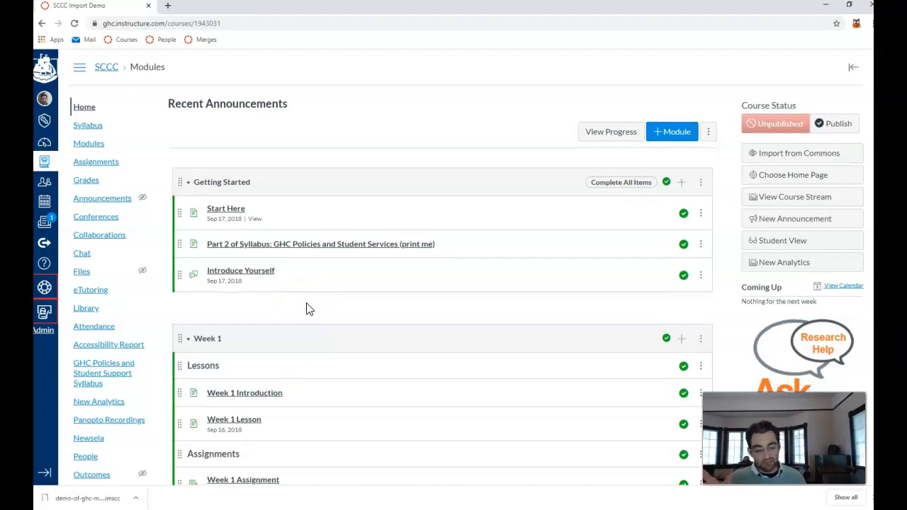
{"action": "scroll", "coordinate": [308, 307], "scroll_direction": "down", "scroll_amount": 4}
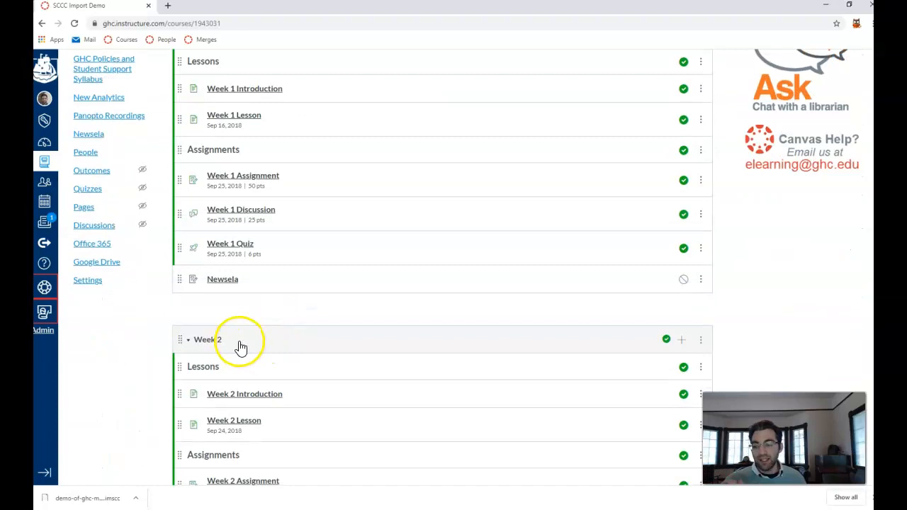
- Create a Course-type content export of the SCCC Import Demo course and download the package from the New Export link
{"action": "left_click", "coordinate": [101, 282]}
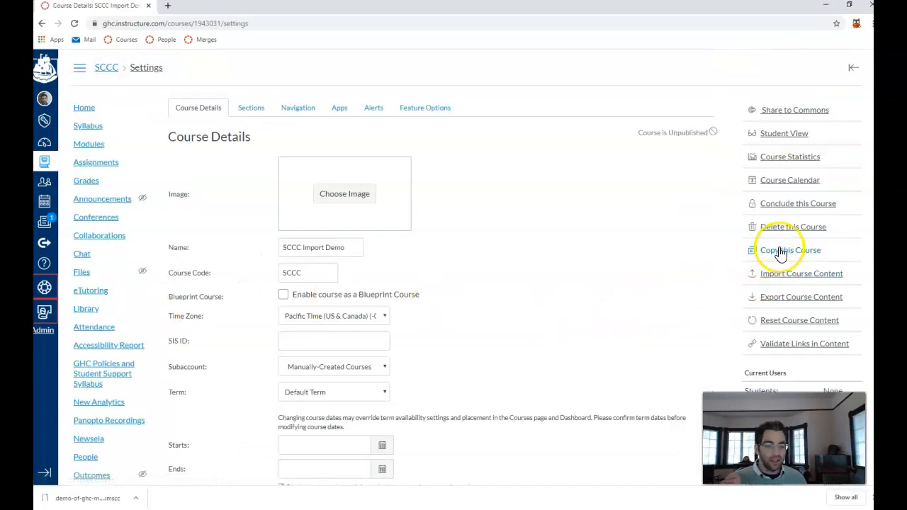
{"action": "left_click", "coordinate": [783, 299]}
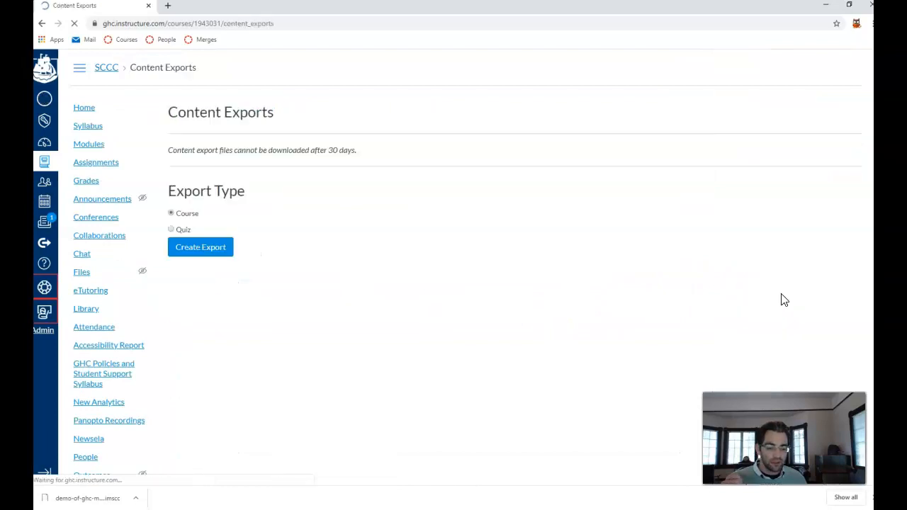
{"action": "left_click", "coordinate": [219, 253]}
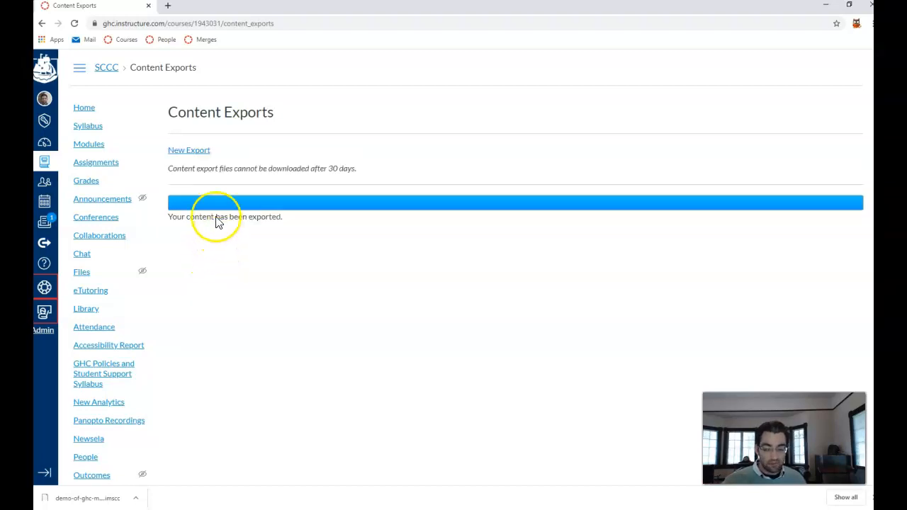
{"action": "left_click", "coordinate": [200, 152]}
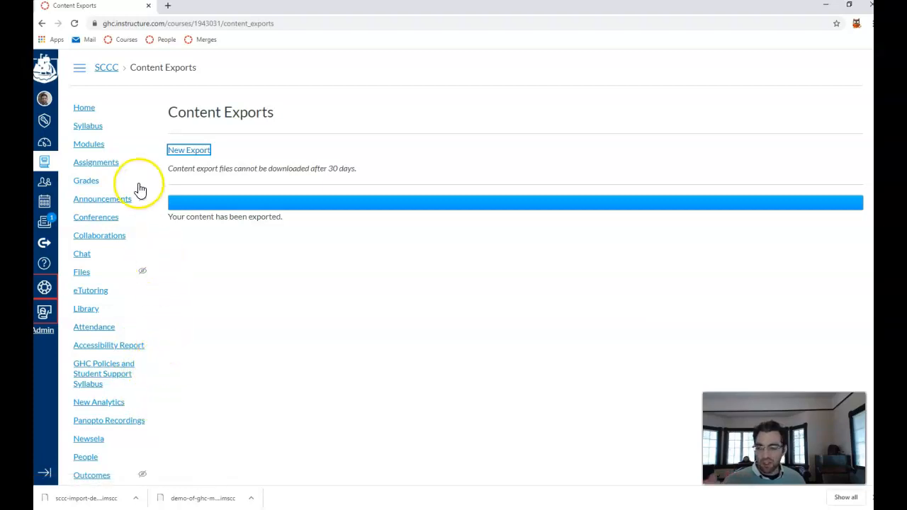
- Return to the course home page and look through the modules down to Week 2
{"action": "left_click", "coordinate": [87, 112]}
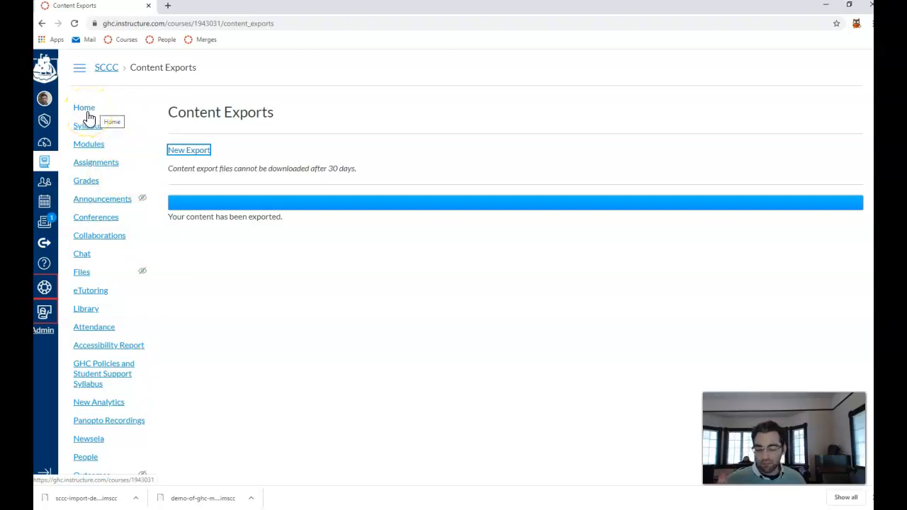
{"action": "left_click", "coordinate": [86, 113]}
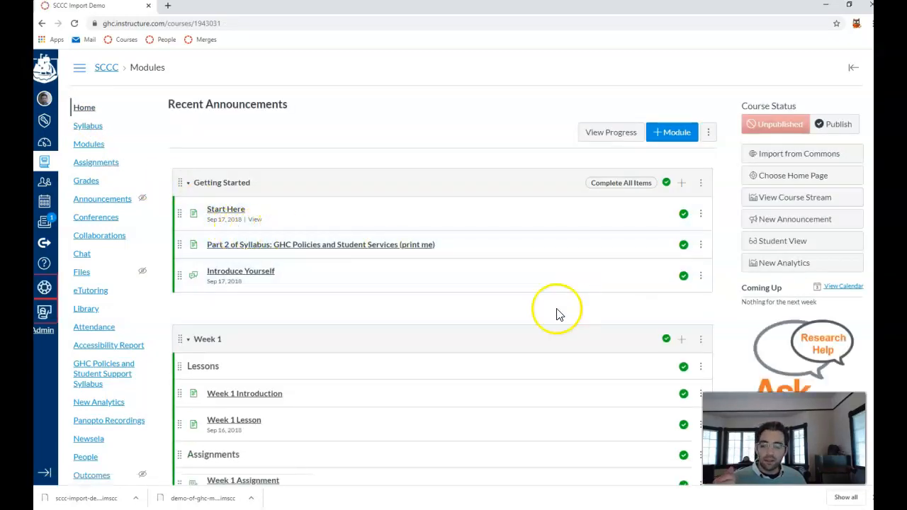
{"action": "scroll", "coordinate": [480, 328], "scroll_direction": "down", "scroll_amount": 3}
{"action": "scroll", "coordinate": [290, 300], "scroll_direction": "down", "scroll_amount": 2}
{"action": "scroll", "coordinate": [279, 296], "scroll_direction": "up", "scroll_amount": 5}
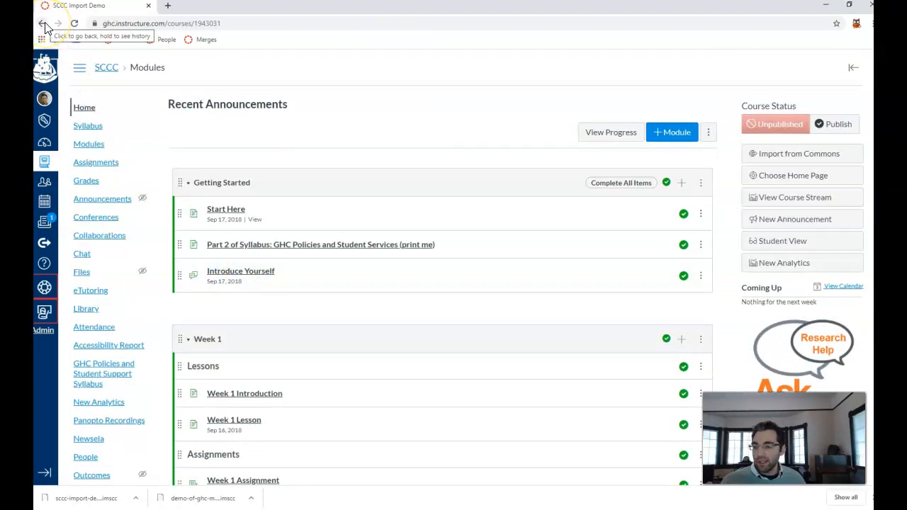
{"action": "scroll", "coordinate": [134, 388], "scroll_direction": "down", "scroll_amount": 4}
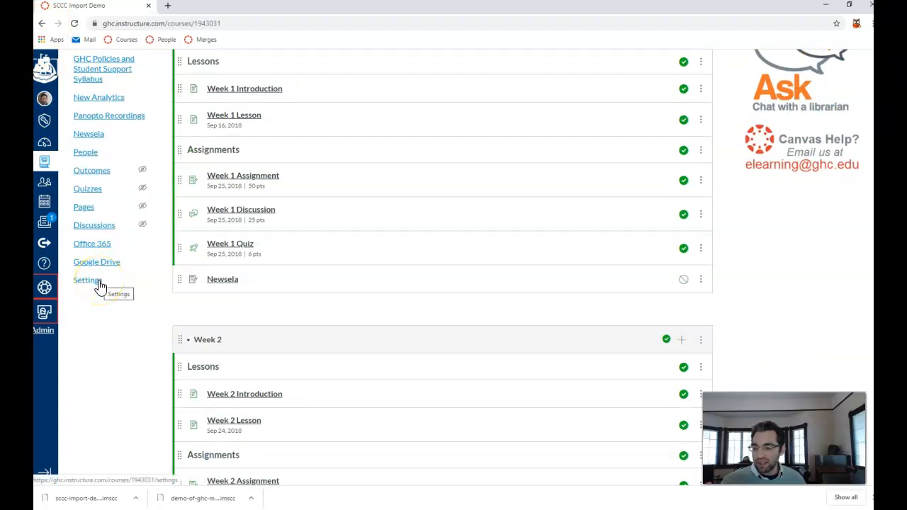
{"action": "scroll", "coordinate": [98, 286], "scroll_direction": "down", "scroll_amount": 3}
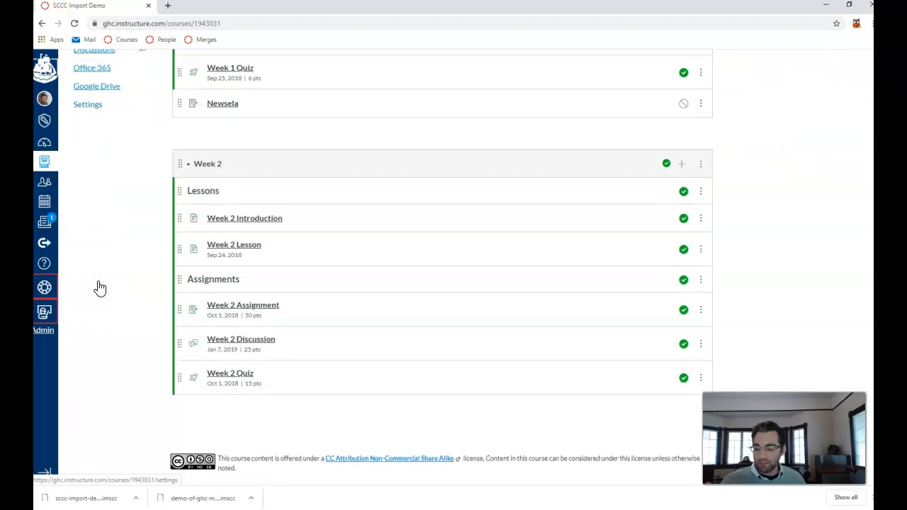
- Open the course settings, reset the course content and confirm the reset
{"action": "scroll", "coordinate": [96, 234], "scroll_direction": "up", "scroll_amount": 1}
{"action": "left_click", "coordinate": [88, 156]}
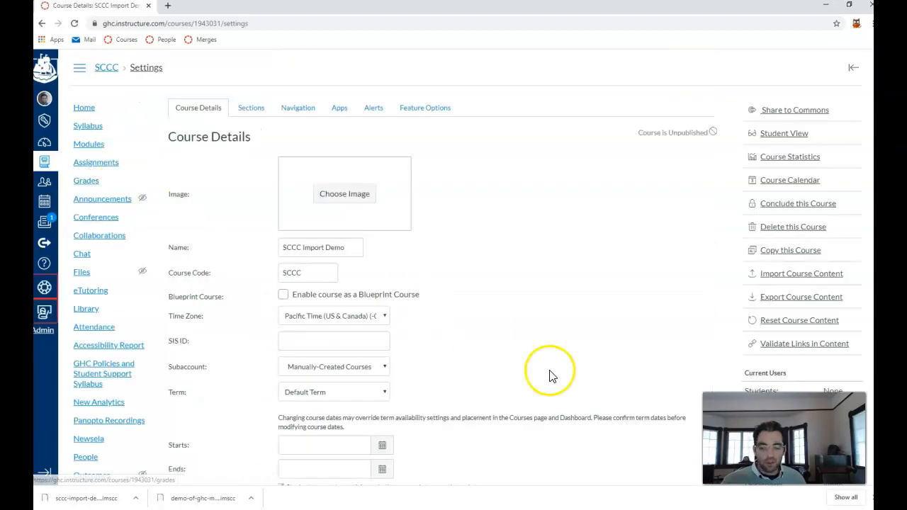
{"action": "left_click", "coordinate": [781, 328]}
{"action": "left_click", "coordinate": [462, 313]}
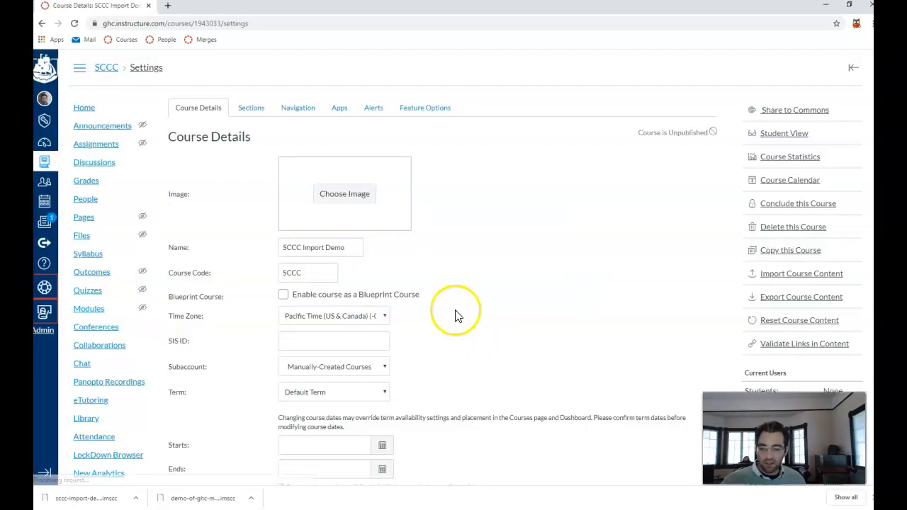
- Open the home page of the reset course and check its module area
{"action": "left_click", "coordinate": [85, 107]}
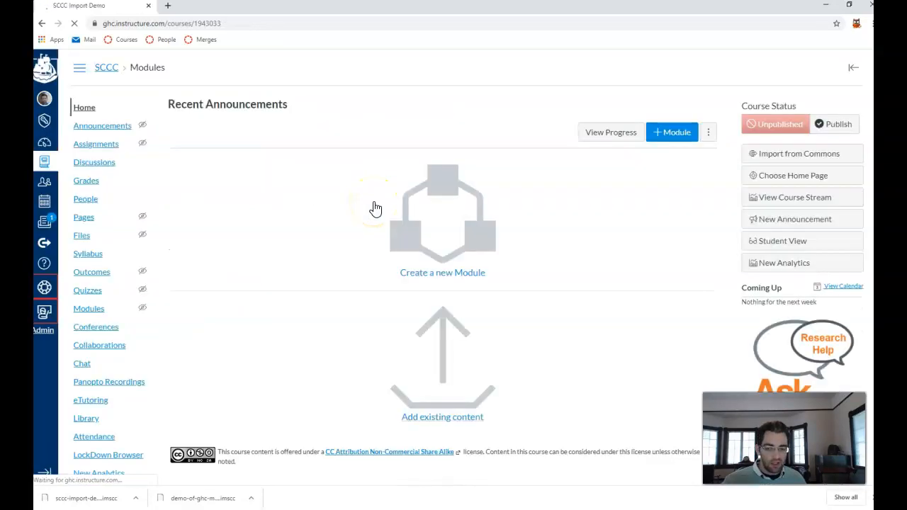
{"action": "left_click", "coordinate": [498, 357]}
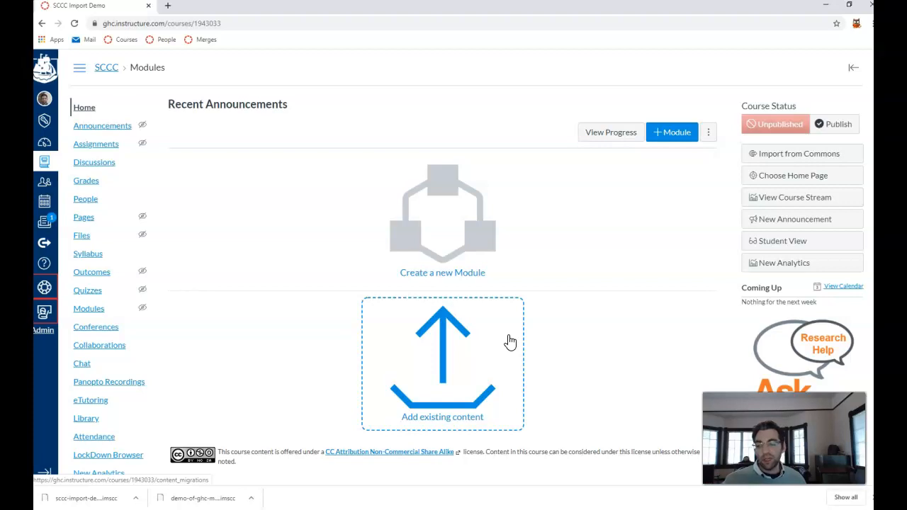
{"action": "left_click", "coordinate": [500, 355]}
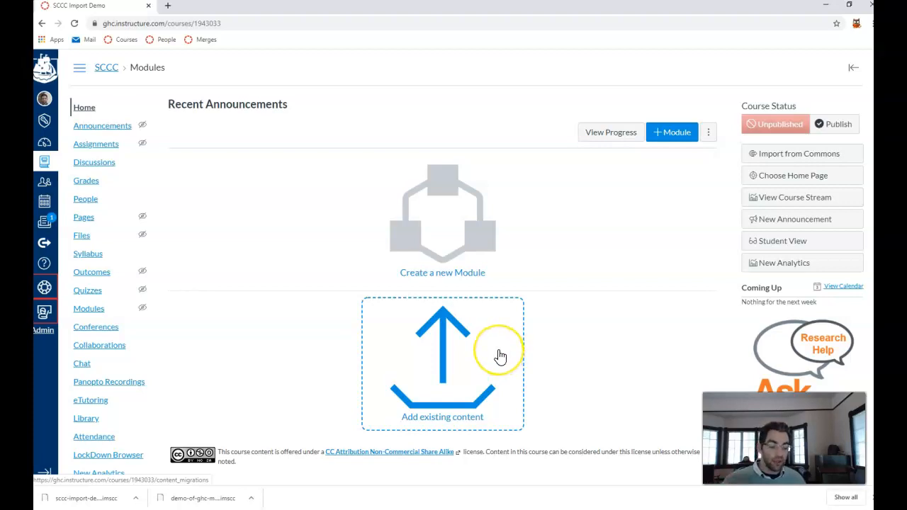